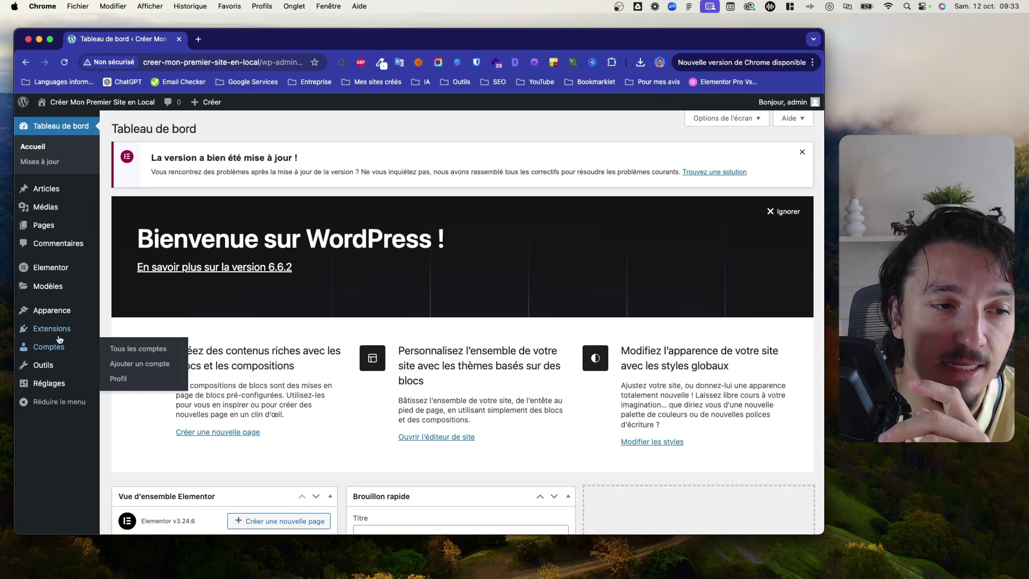
# Search the WordPress plugin directory for "favicon", and install and activate Favicon by RealFaviconGenerator.
pyautogui.click(145, 354)
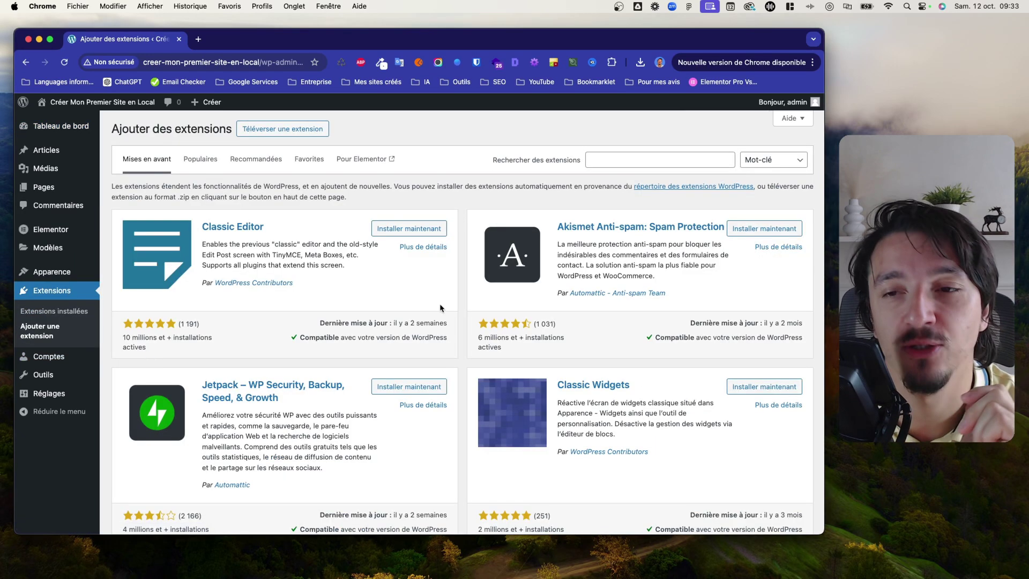
pyautogui.click(645, 161)
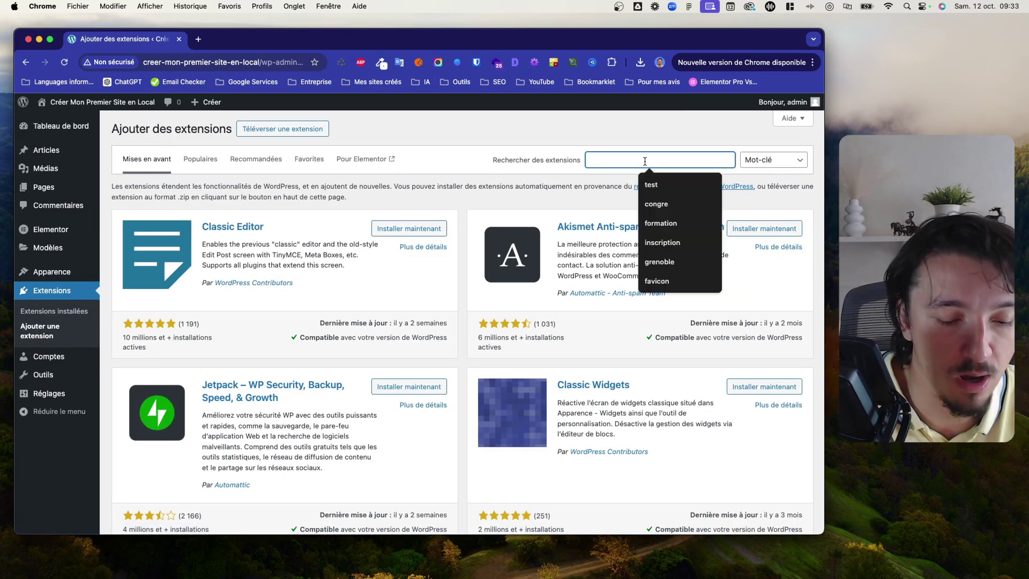
pyautogui.write('favicon')
pyautogui.press('Return')
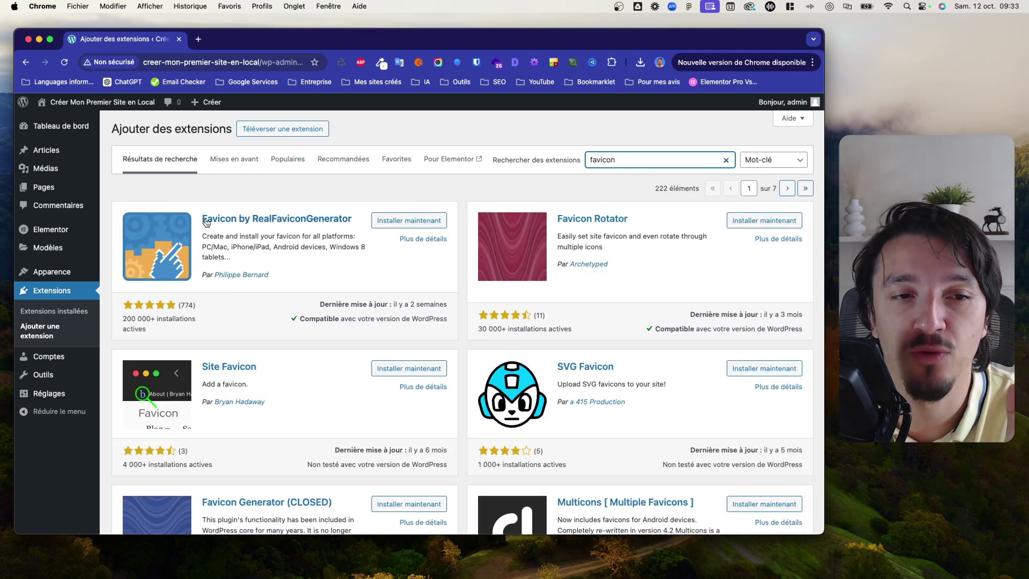
pyautogui.click(399, 225)
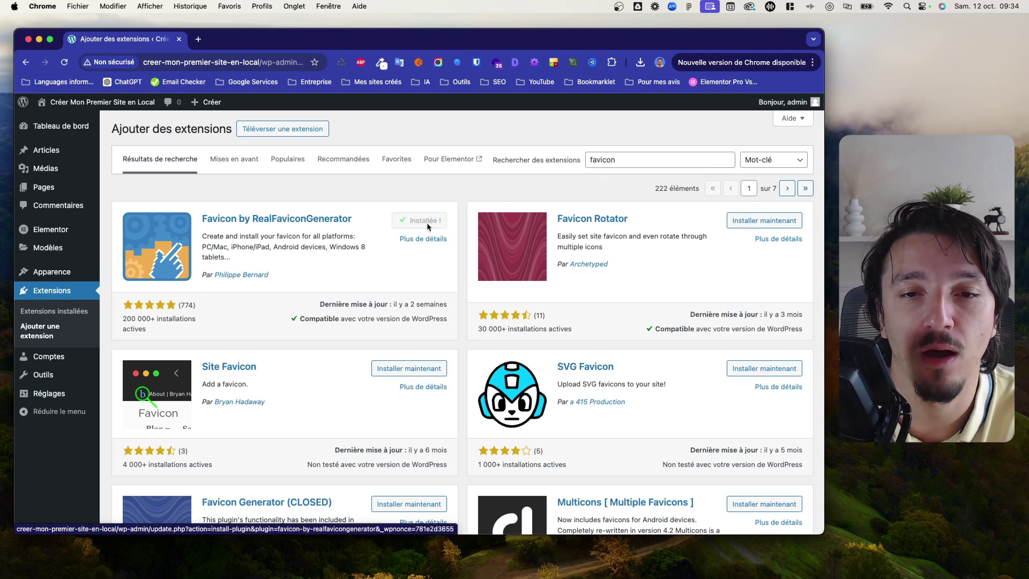
pyautogui.click(429, 225)
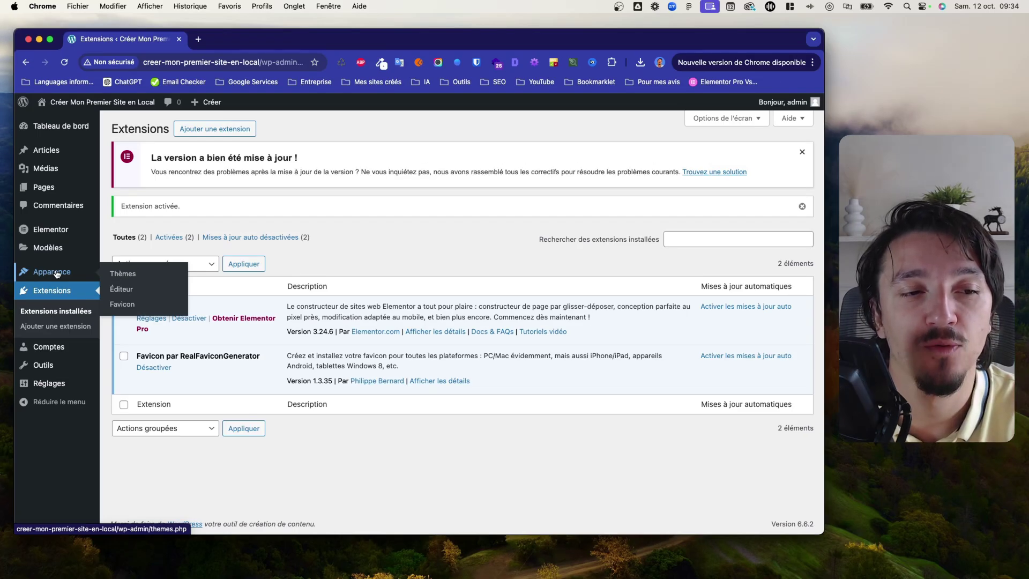
# Open the Favicon settings, choose apple.png from the media library as the base image, and start generating the favicon.
pyautogui.click(125, 304)
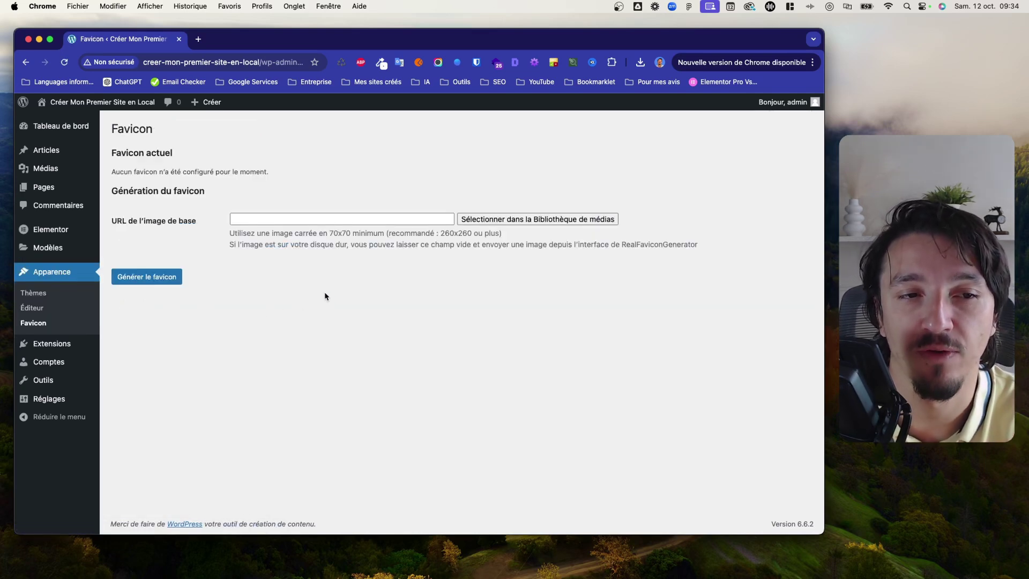
pyautogui.click(499, 220)
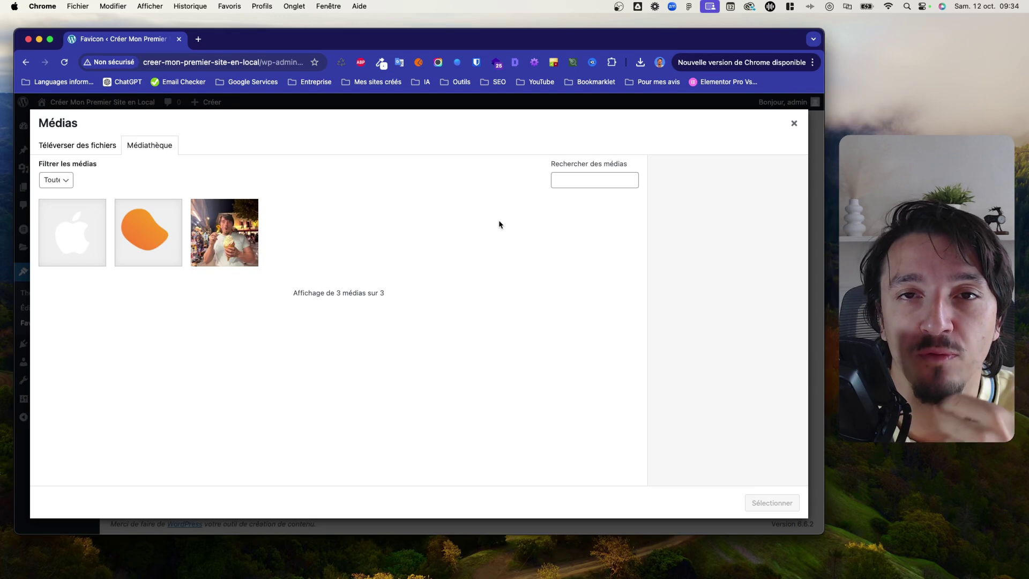
pyautogui.click(59, 236)
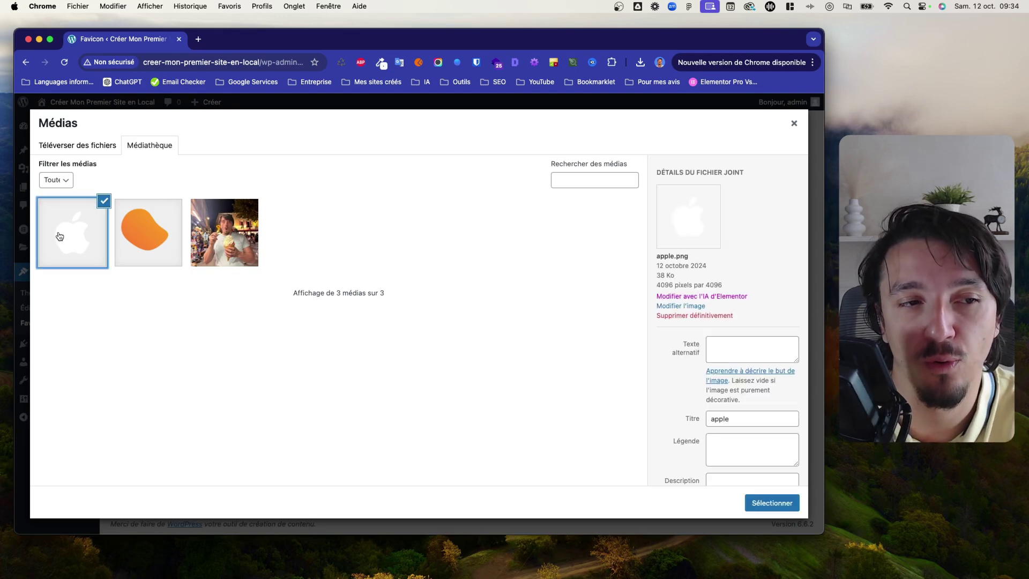
pyautogui.click(769, 506)
pyautogui.click(150, 277)
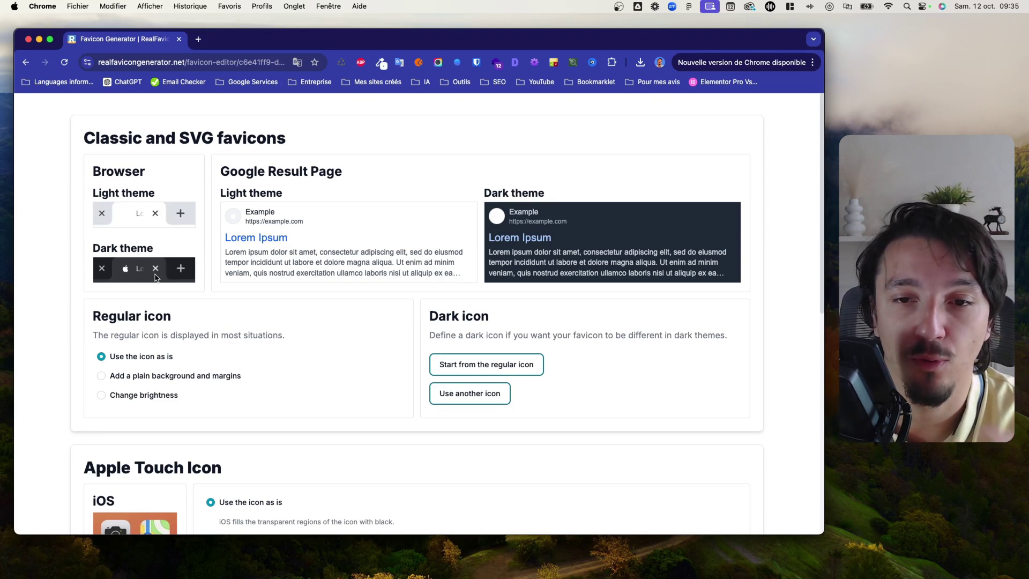
# Give the regular icon a plain #000 background with margins, and raise its image size and corners radius almost to the maximum.
pyautogui.scroll(-2, 155, 277)
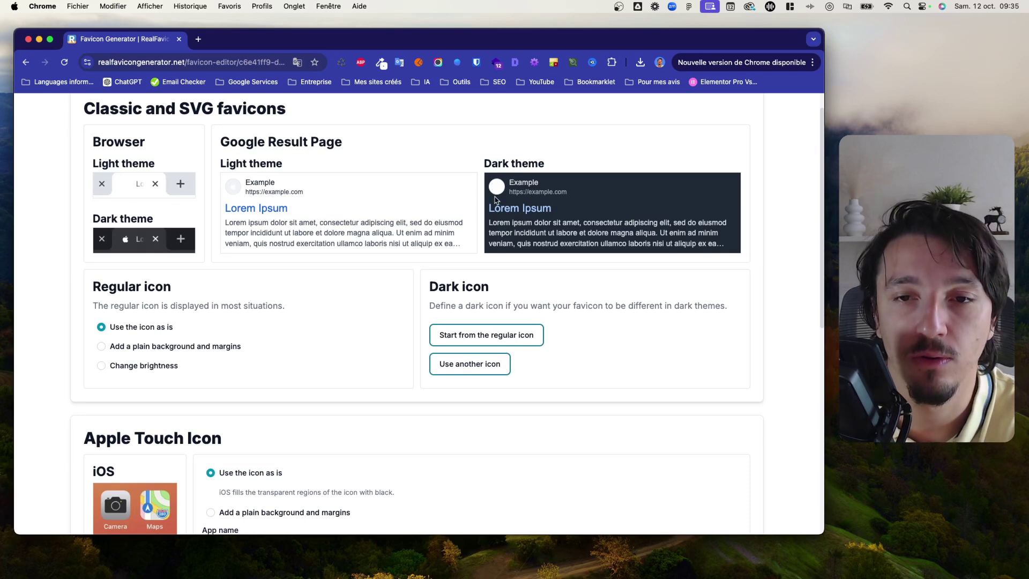
pyautogui.scroll(-1, 368, 203)
pyautogui.scroll(1, 368, 203)
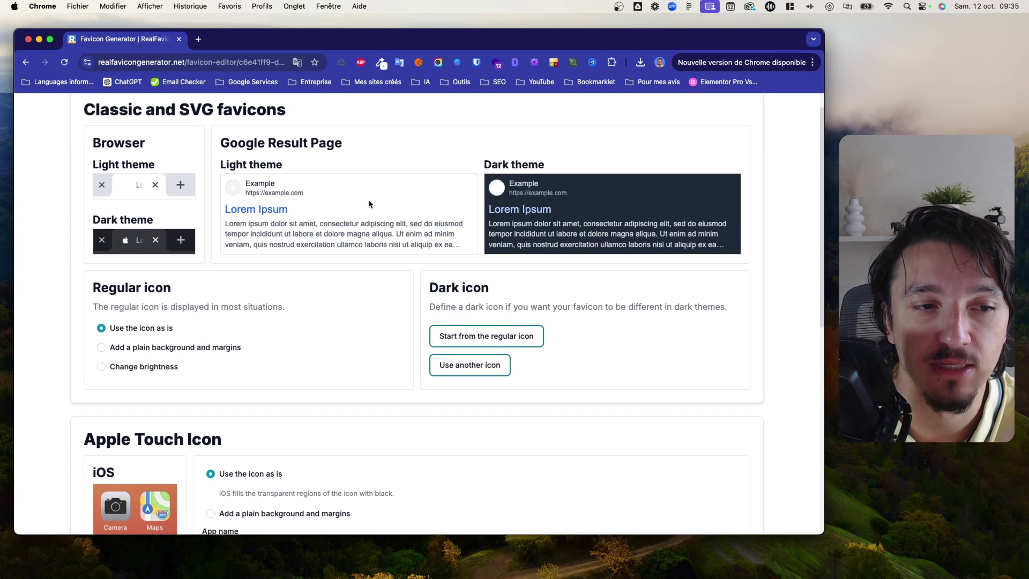
pyautogui.click(102, 348)
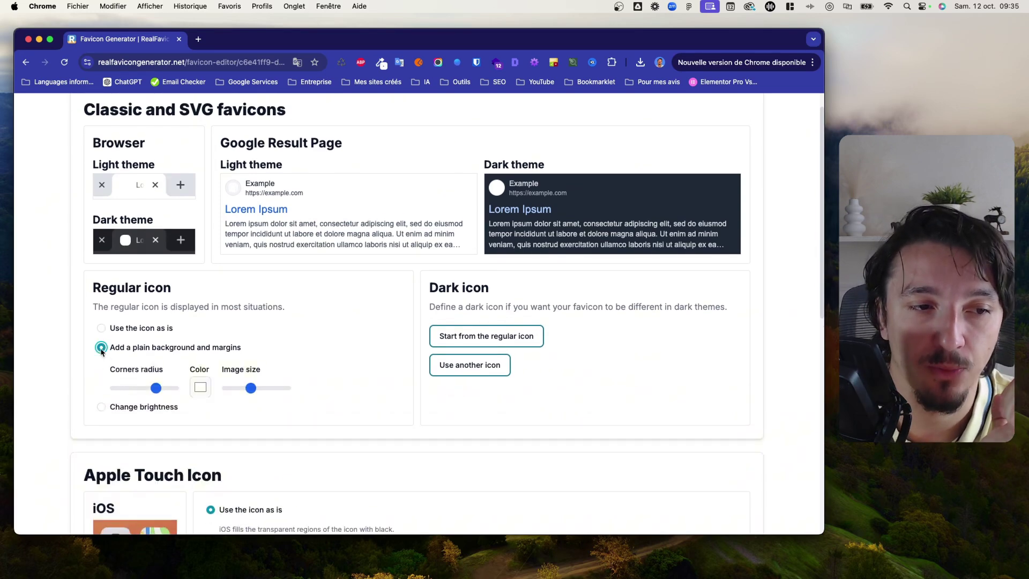
pyautogui.click(201, 395)
pyautogui.doubleClick(161, 526)
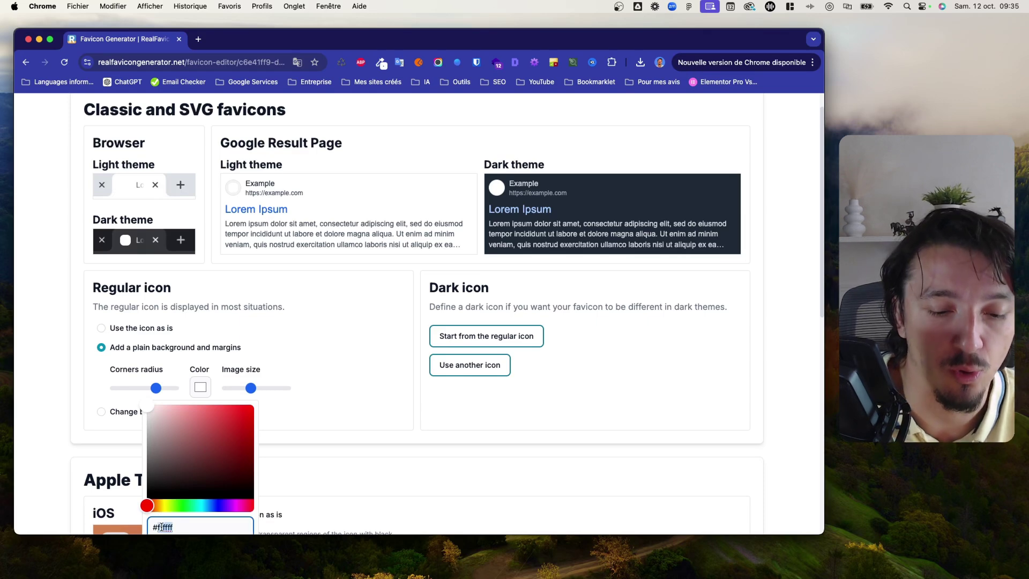
pyautogui.write('000')
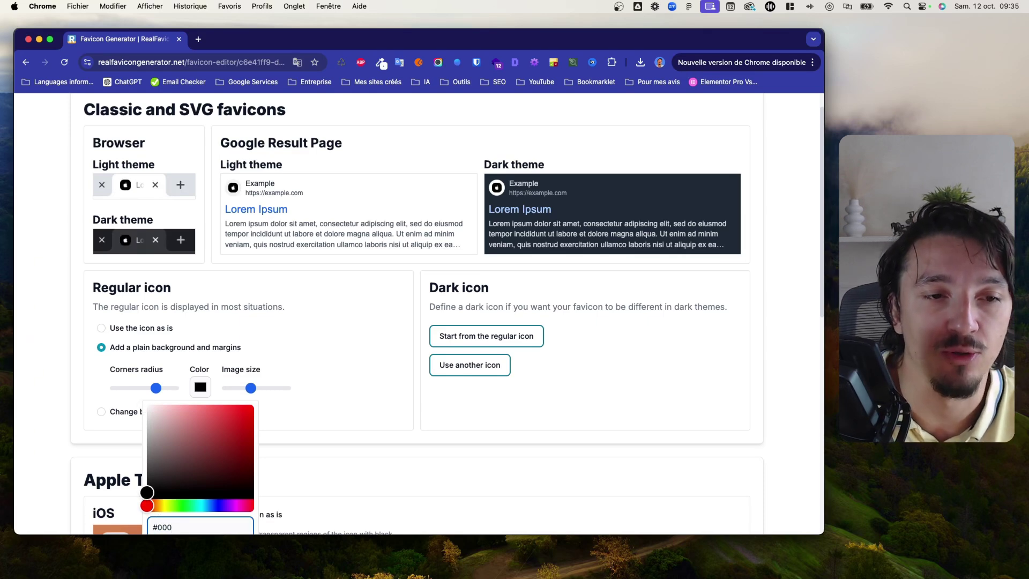
pyautogui.click(360, 426)
pyautogui.moveTo(250, 387); pyautogui.dragTo(295, 390)
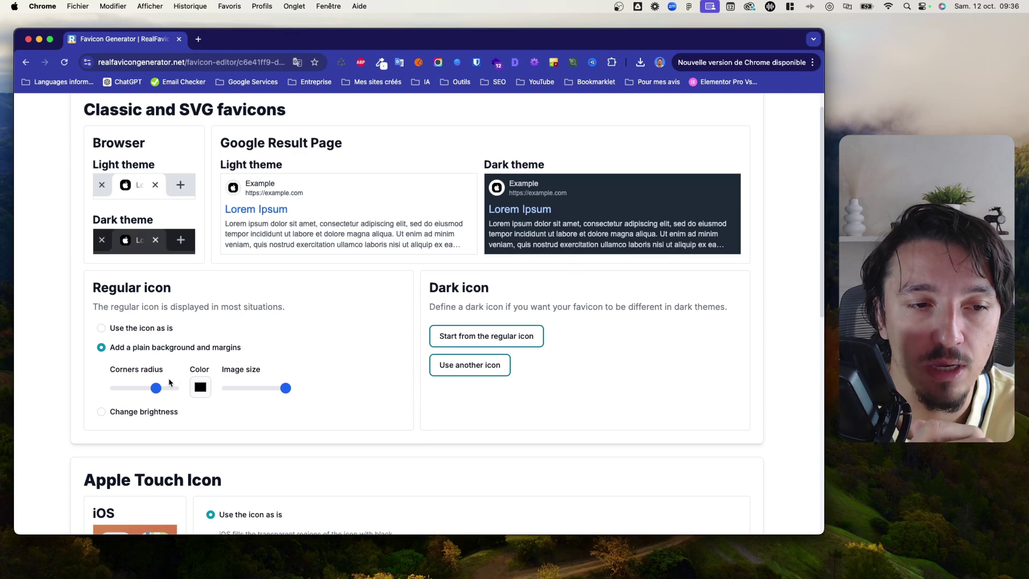
pyautogui.moveTo(156, 387)
pyautogui.mouseDown()
pyautogui.moveTo(175, 388)
pyautogui.moveTo(107, 384)
pyautogui.moveTo(173, 388)
pyautogui.mouseUp()
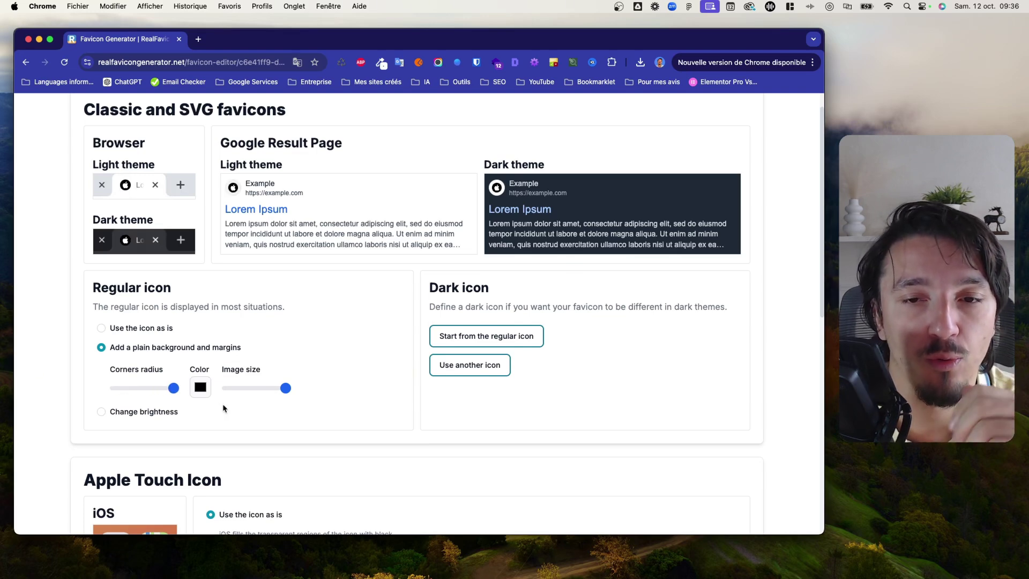
pyautogui.scroll(-1, 386, 386)
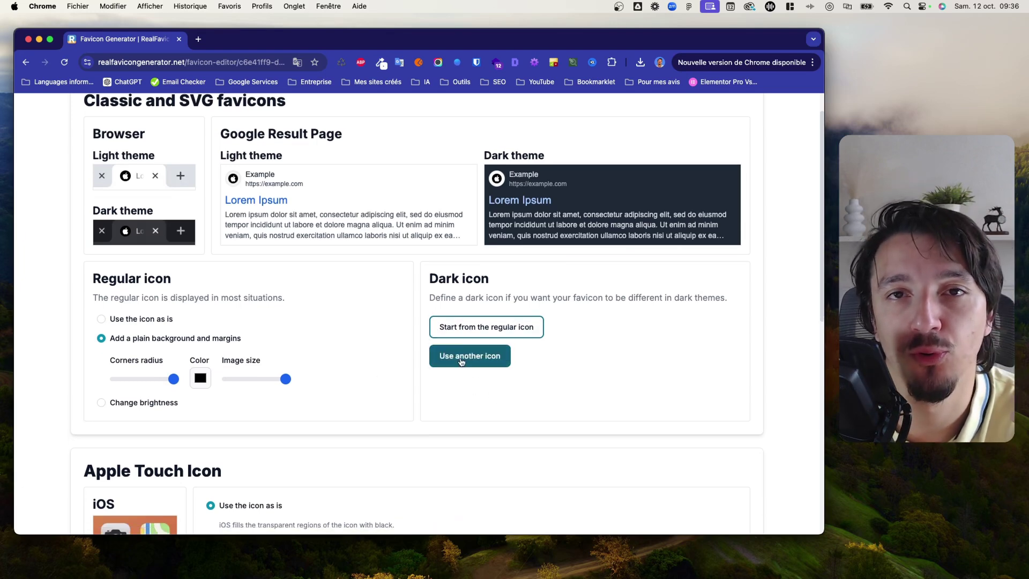
pyautogui.scroll(-1, 461, 391)
pyautogui.scroll(2, 462, 391)
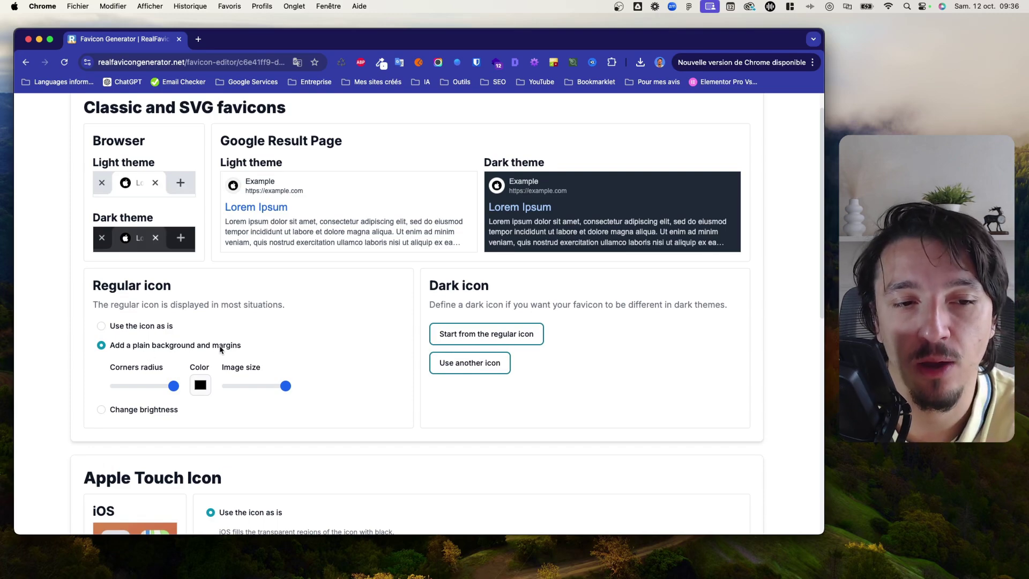
pyautogui.scroll(-1, 338, 379)
pyautogui.scroll(-2, 337, 378)
pyautogui.scroll(4, 337, 378)
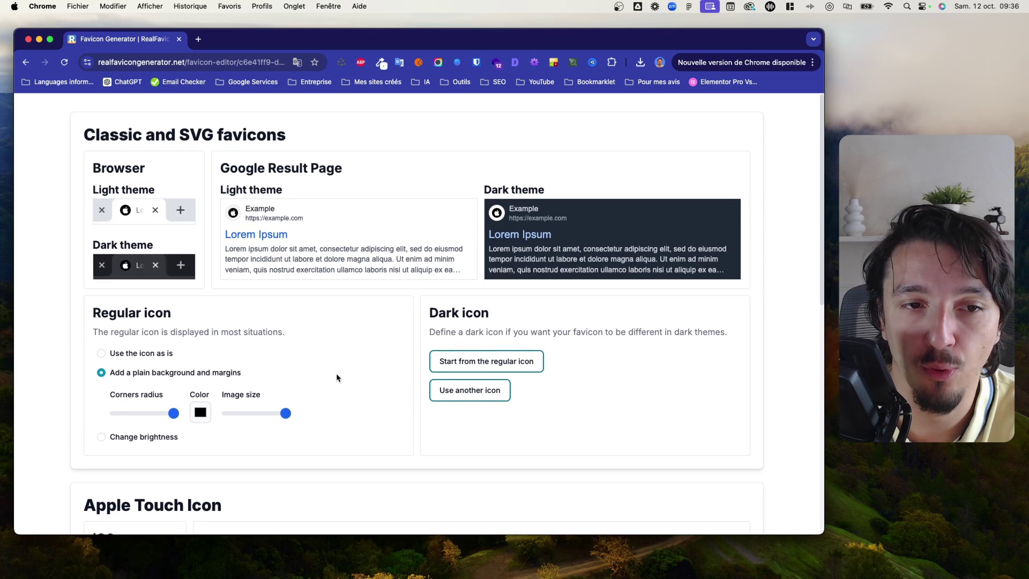
# Set the Apple Touch Icon to use the icon as is, and change its app name to "Mon site".
pyautogui.scroll(-10, 337, 378)
pyautogui.scroll(-1, 264, 384)
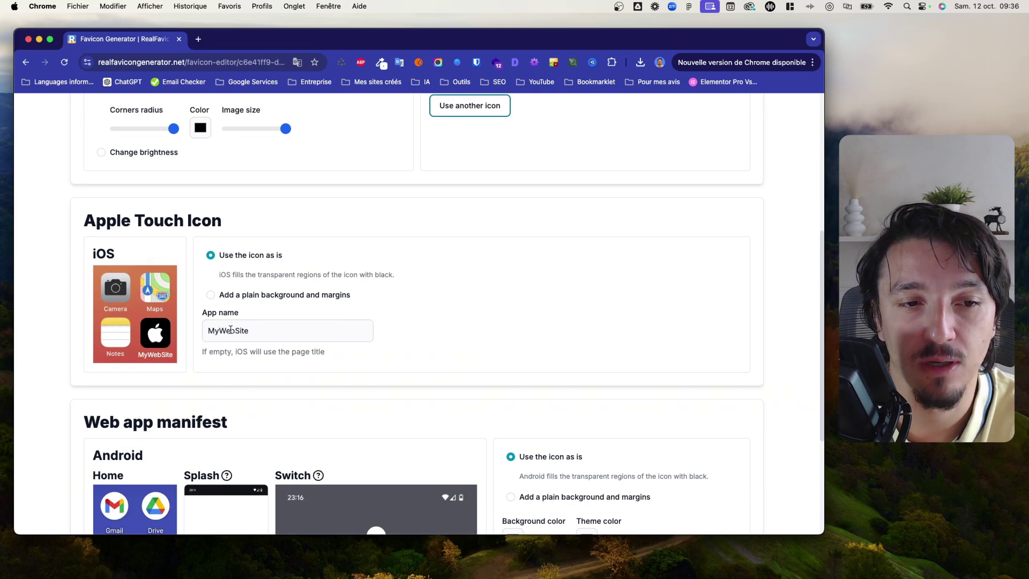
pyautogui.click(211, 295)
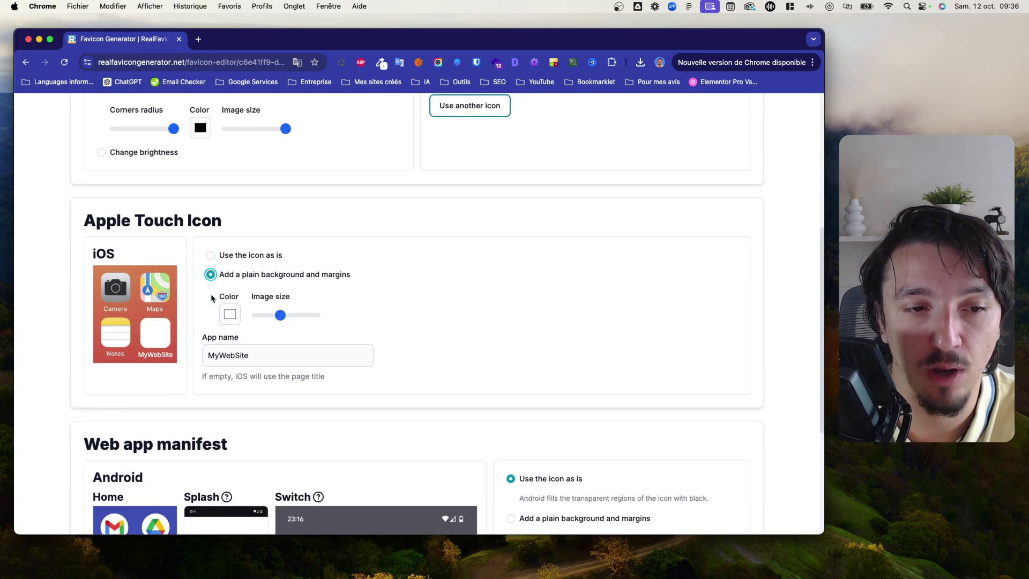
pyautogui.click(211, 255)
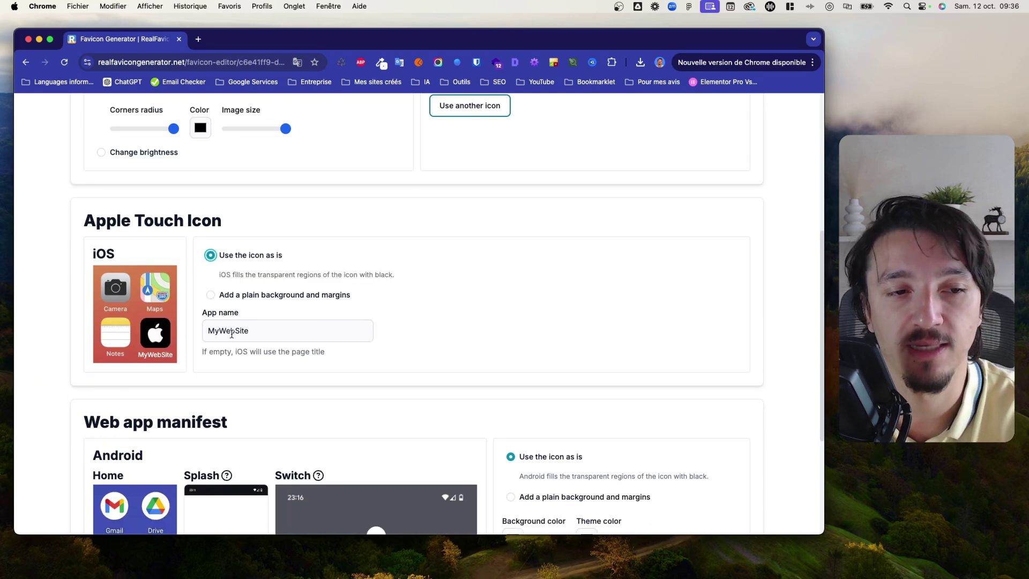
pyautogui.doubleClick(231, 333)
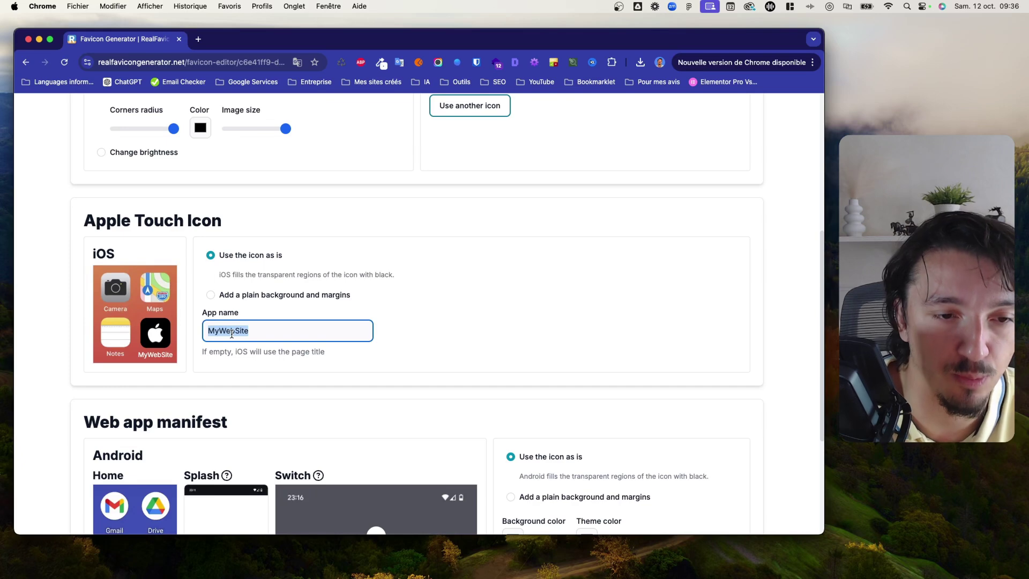
pyautogui.write('Mon site')
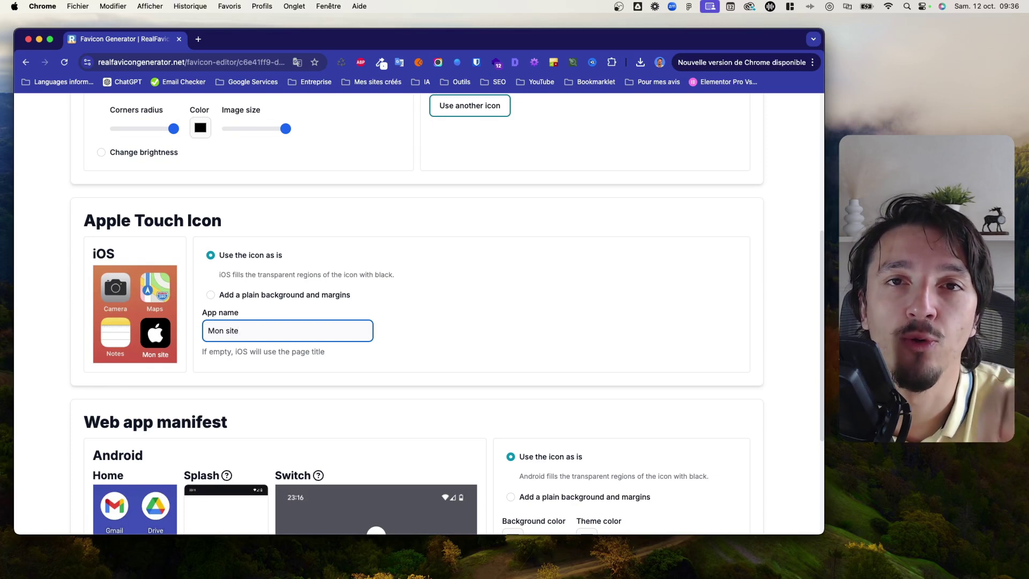
pyautogui.click(604, 340)
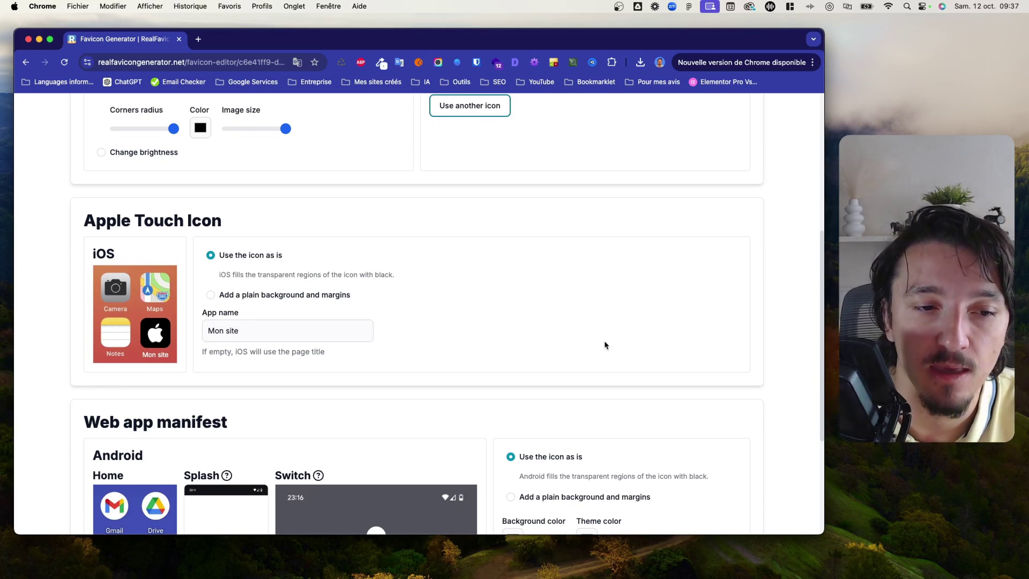
# Add a plain background with margins to the Android web app manifest icon, and set its color to #000.
pyautogui.scroll(-5, 603, 340)
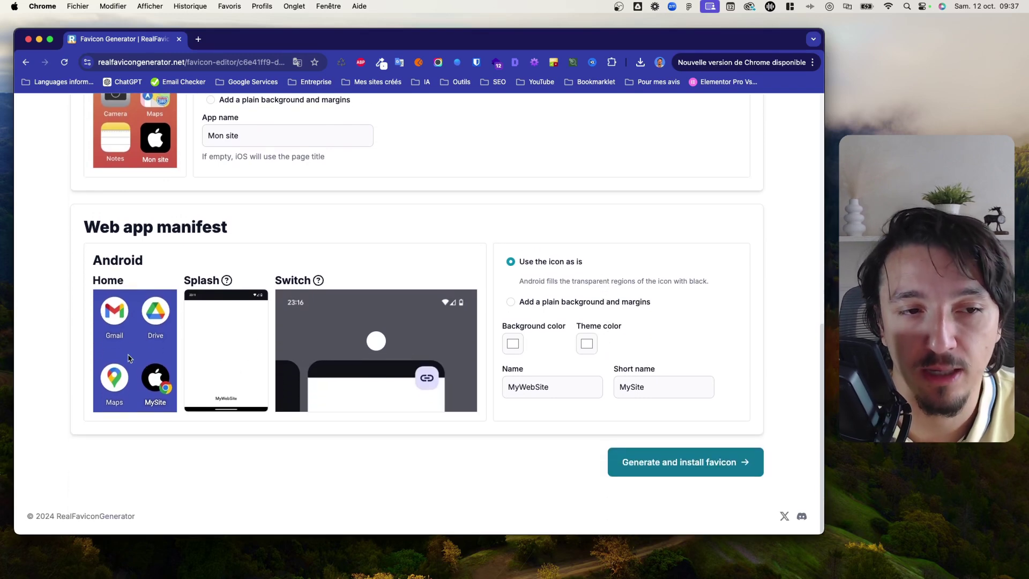
pyautogui.click(512, 303)
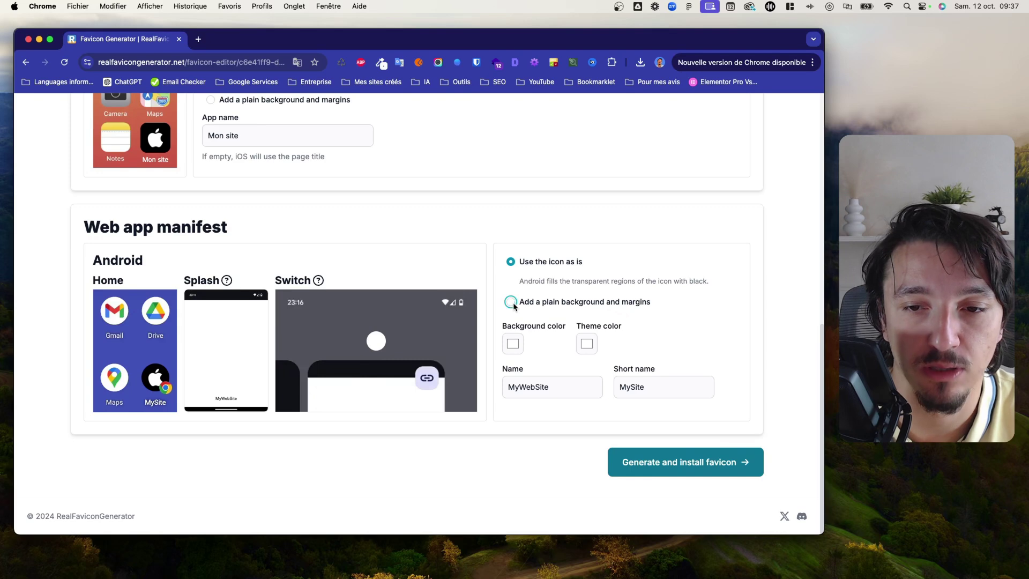
pyautogui.click(530, 320)
pyautogui.doubleClick(493, 460)
pyautogui.write('000')
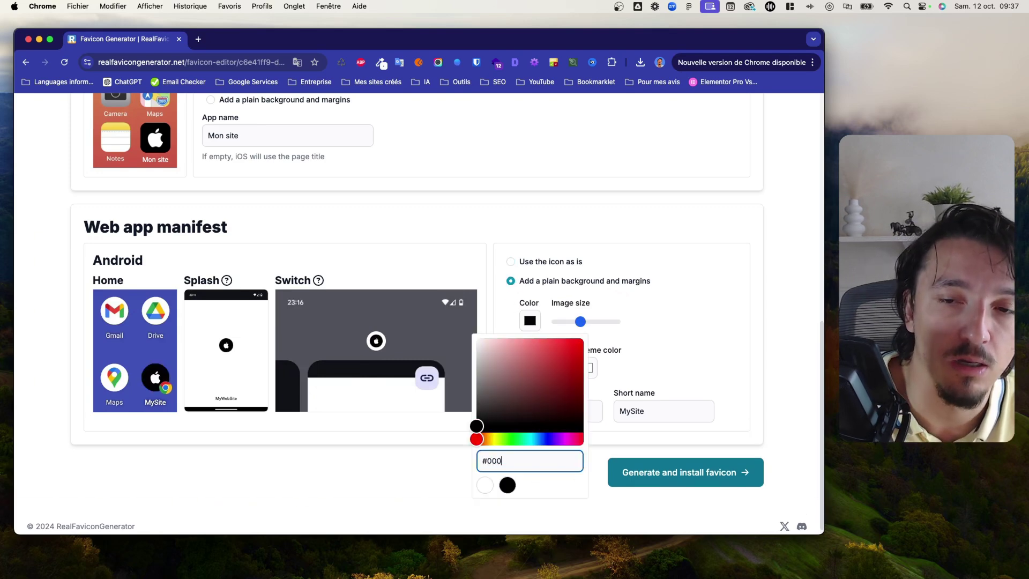
pyautogui.click(702, 376)
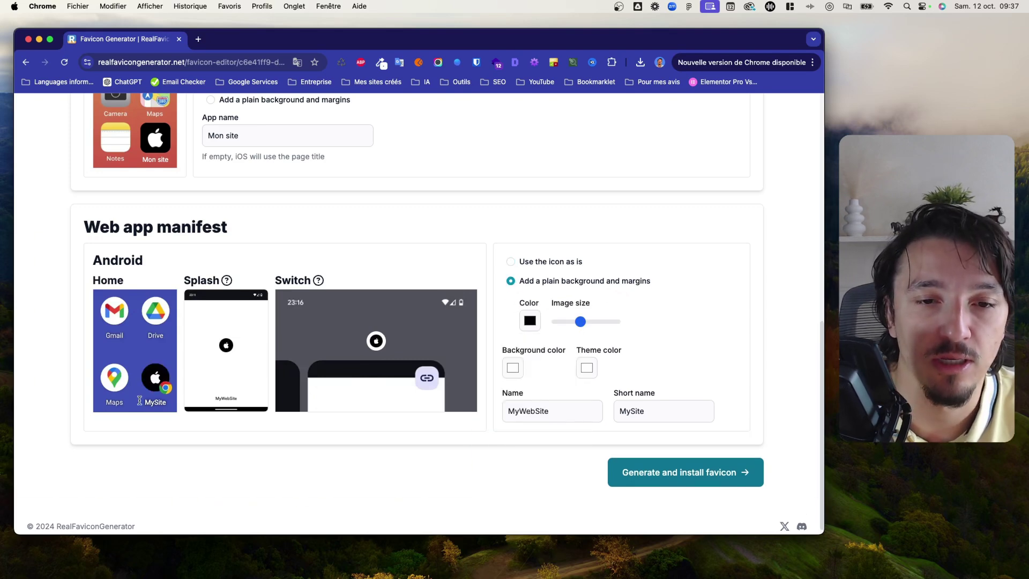
# Set the web app manifest name to "Mon site" and its short name to "mon site".
pyautogui.doubleClick(533, 405)
pyautogui.write('on site')
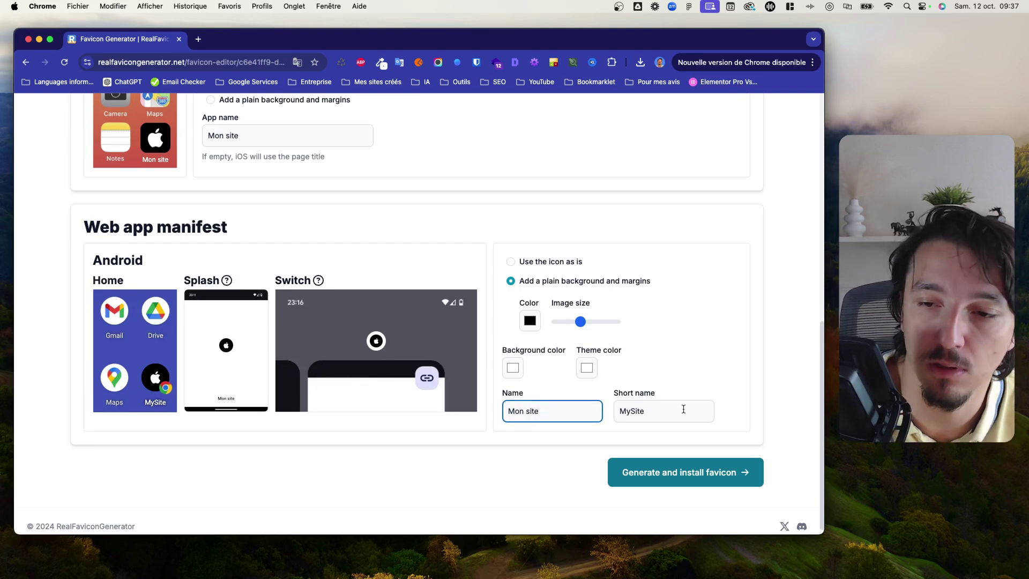
pyautogui.doubleClick(659, 410)
pyautogui.write('mon site')
pyautogui.click(578, 480)
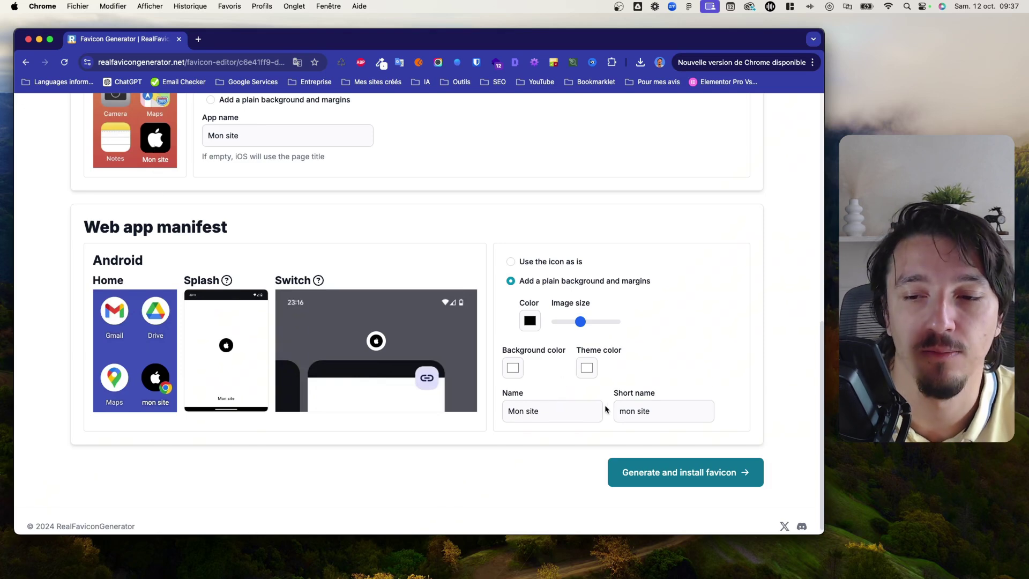
# Generate and install the favicon on the WordPress site, and open the site's front page.
pyautogui.click(625, 476)
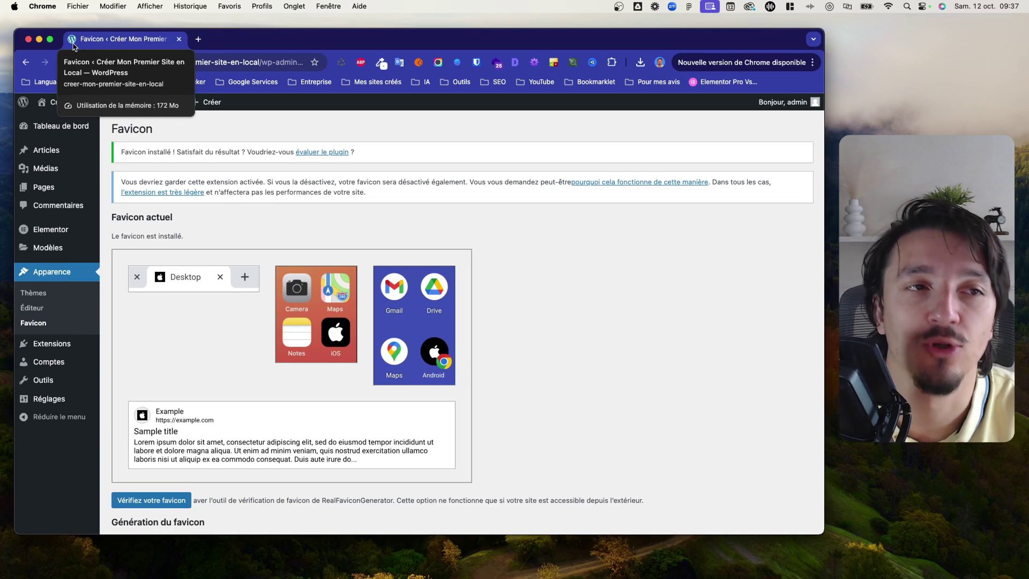
pyautogui.click(98, 106)
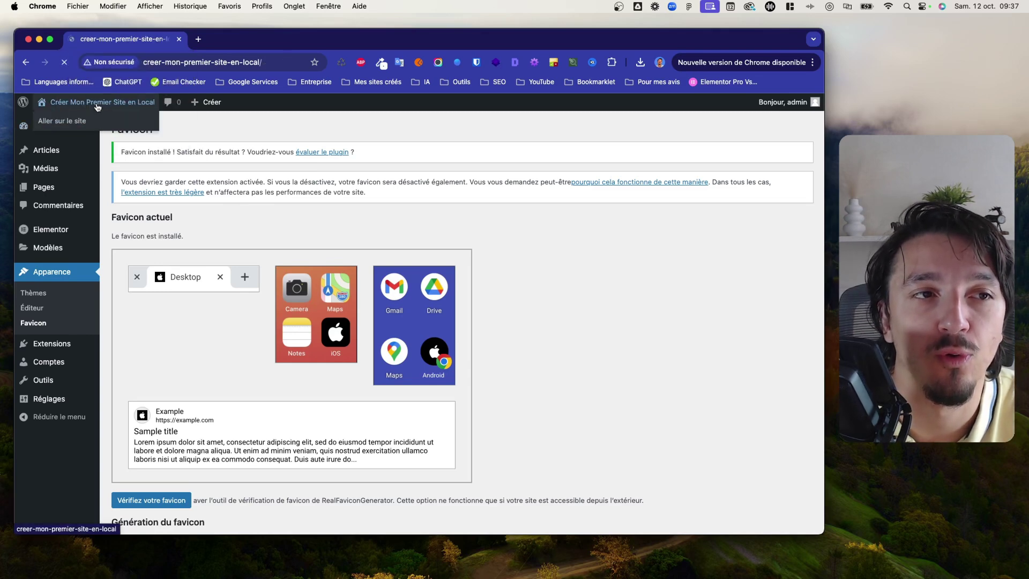